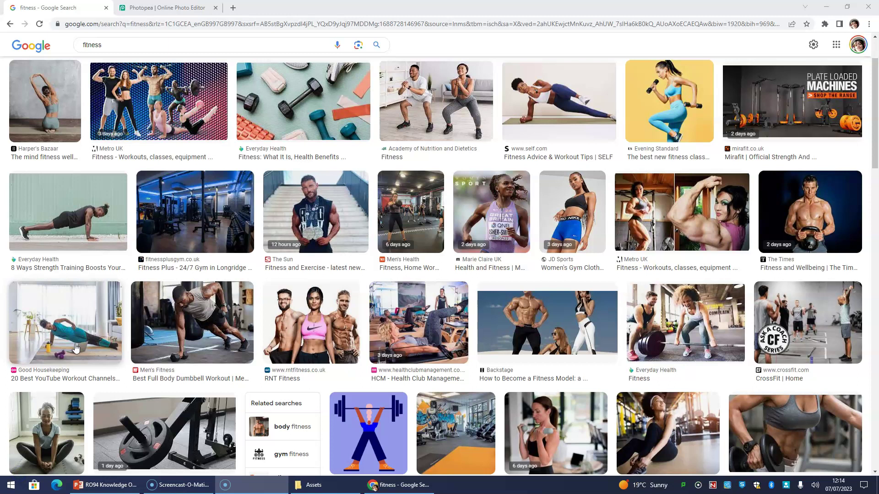
Open the enlarged preview of the Harper's Bazaar yoga stretching photo in Google Images
{"action": "left_click", "coordinate": [58, 89]}
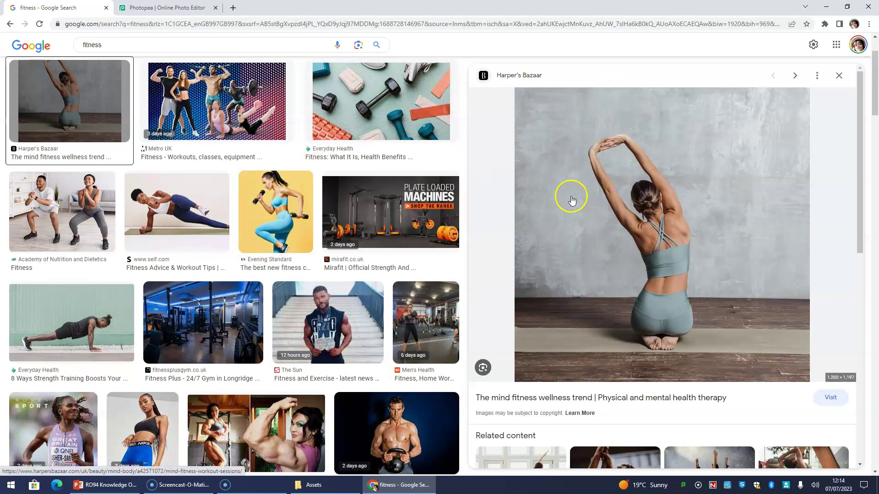
Save the yoga photo into Practice Assignment > Assets > Before under the name [1] Yoga
{"action": "right_click", "coordinate": [632, 183]}
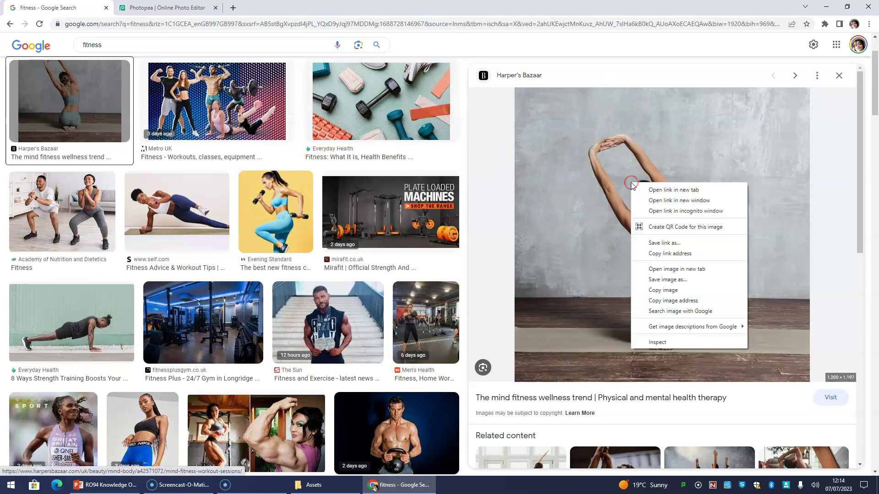
{"action": "left_click", "coordinate": [659, 277]}
{"action": "double_click", "coordinate": [108, 74]}
{"action": "double_click", "coordinate": [103, 69]}
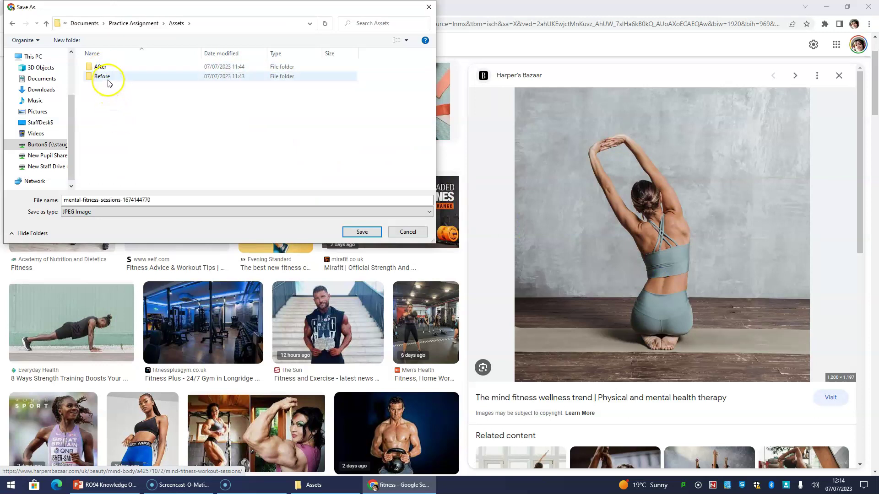
{"action": "double_click", "coordinate": [109, 82]}
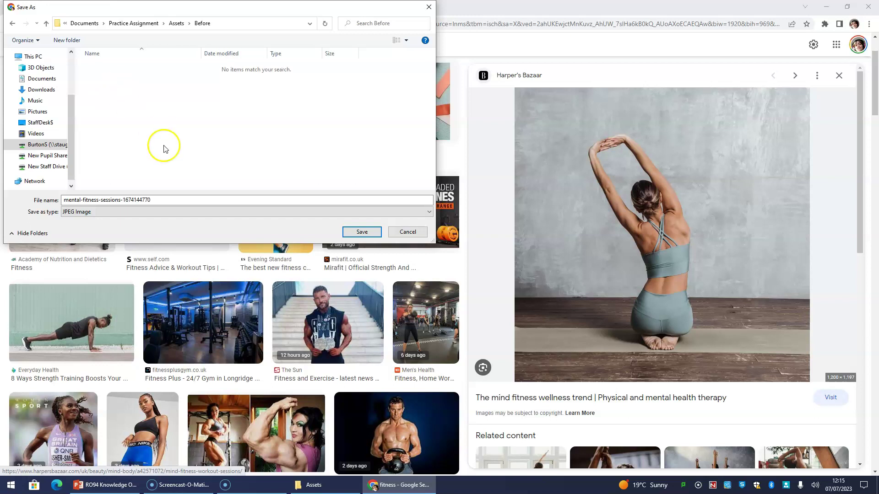
{"action": "left_click", "coordinate": [165, 200]}
{"action": "left_click_drag", "start_coordinate": [165, 200], "coordinate": [65, 195]}
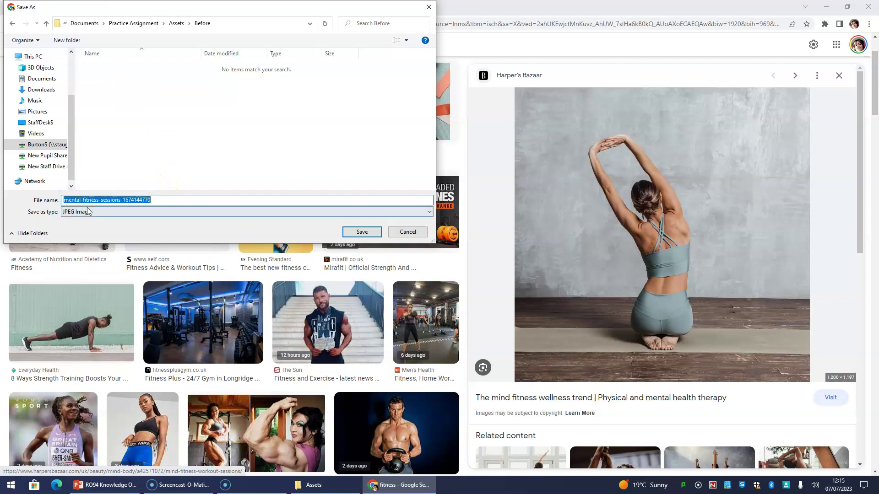
{"action": "type", "text": "[1] Yoga"}
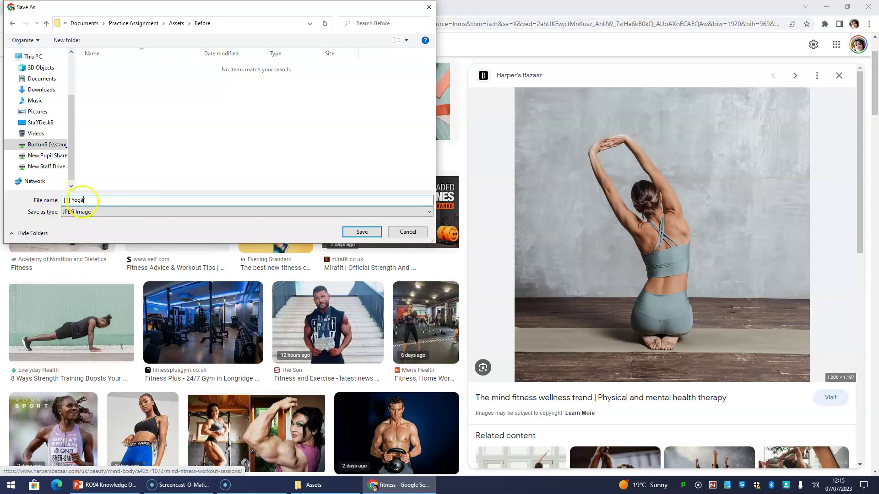
{"action": "left_click", "coordinate": [60, 202]}
{"action": "left_click", "coordinate": [96, 203]}
Finish saving [1] Yoga and open the Before folder in File Explorer
{"action": "left_click", "coordinate": [362, 233]}
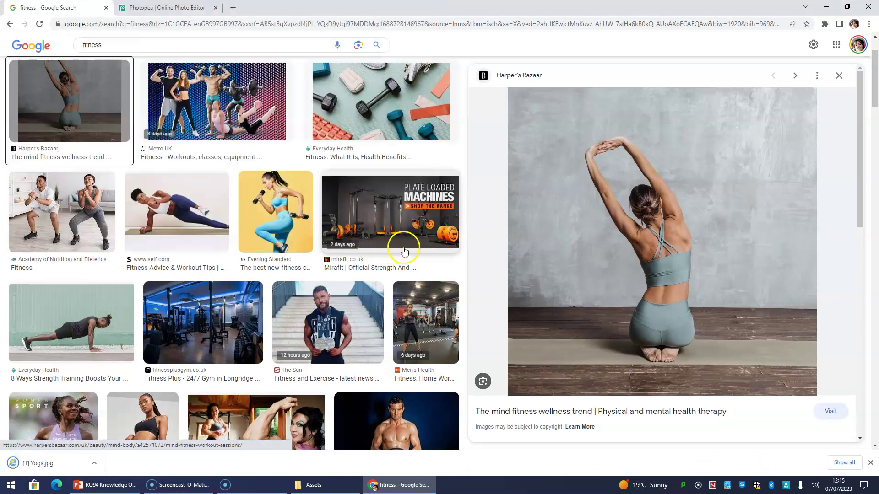
{"action": "left_click", "coordinate": [321, 489]}
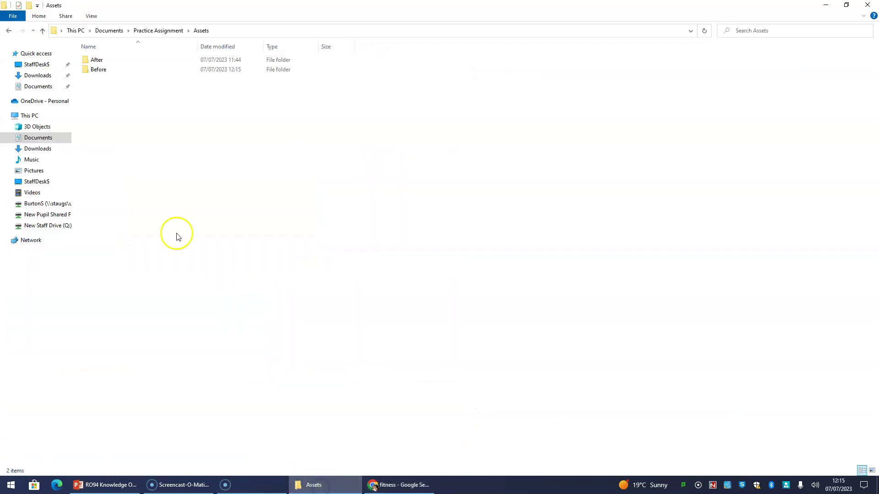
{"action": "double_click", "coordinate": [100, 72]}
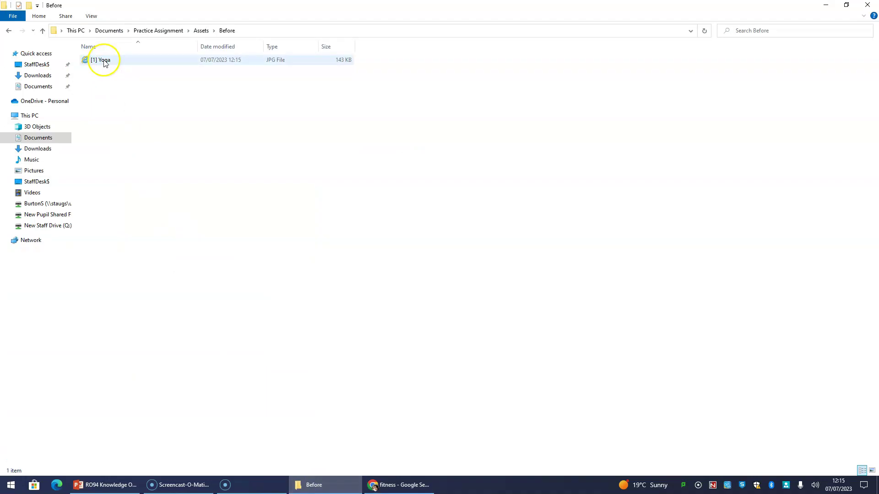
Show [1] Yoga's Properties details (1200 x 1197 pixels, 96 dpi) in open screen space
{"action": "right_click", "coordinate": [104, 62]}
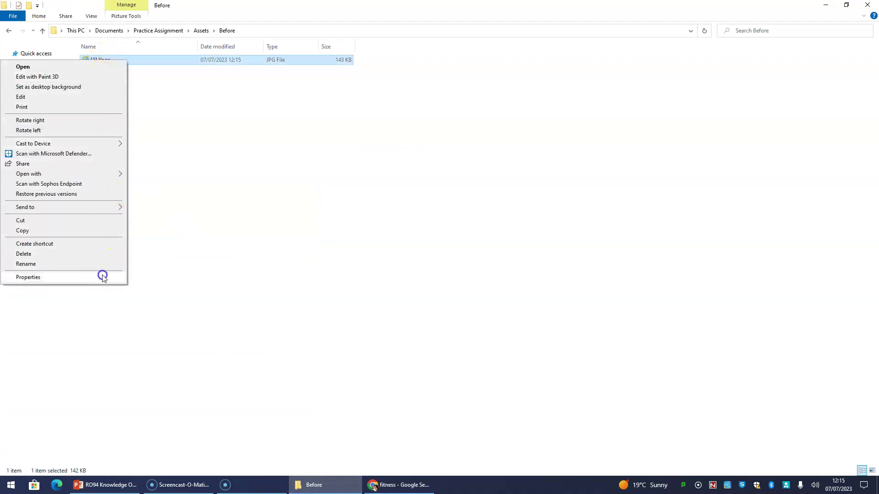
{"action": "left_click", "coordinate": [28, 278]}
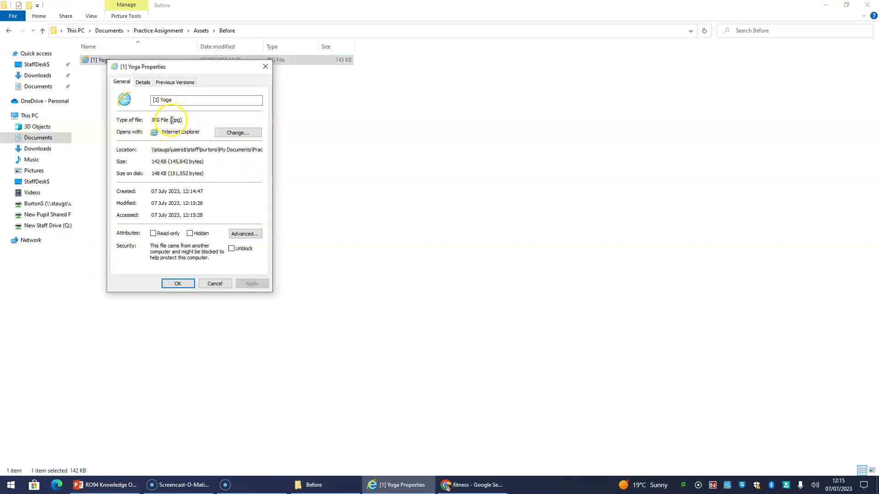
{"action": "left_click", "coordinate": [141, 82]}
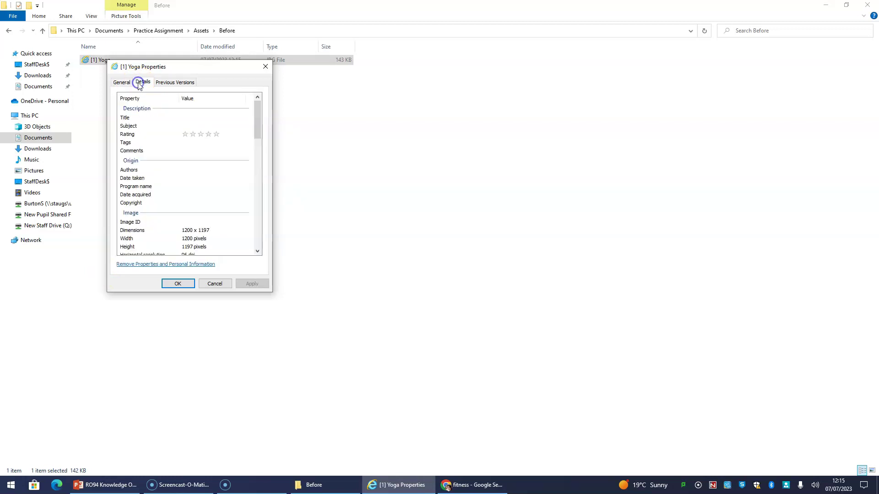
{"action": "scroll", "coordinate": [206, 191], "scroll_direction": "down", "scroll_amount": 2}
{"action": "scroll", "coordinate": [206, 191], "scroll_direction": "down", "scroll_amount": 1}
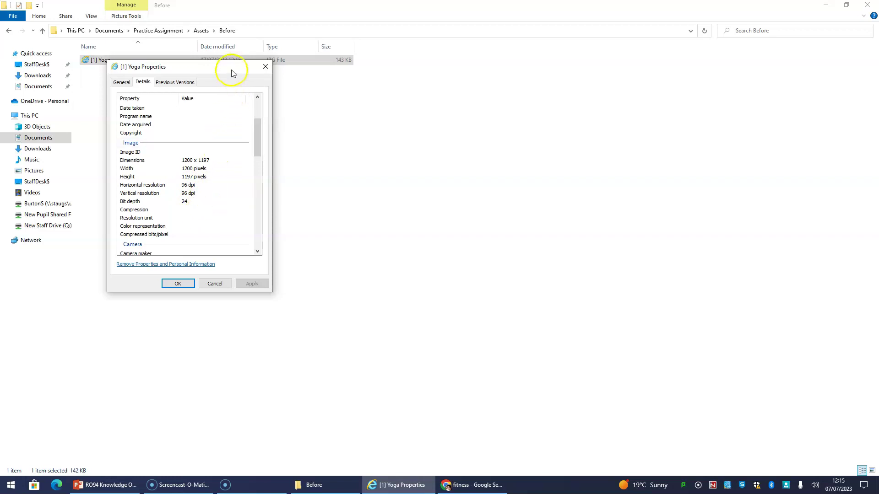
{"action": "left_click_drag", "start_coordinate": [230, 68], "coordinate": [256, 90]}
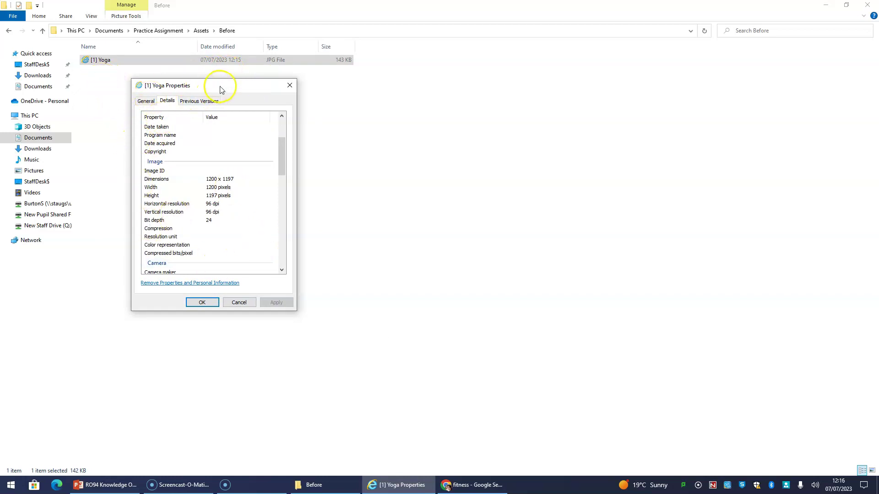
{"action": "left_click_drag", "start_coordinate": [220, 85], "coordinate": [373, 125]}
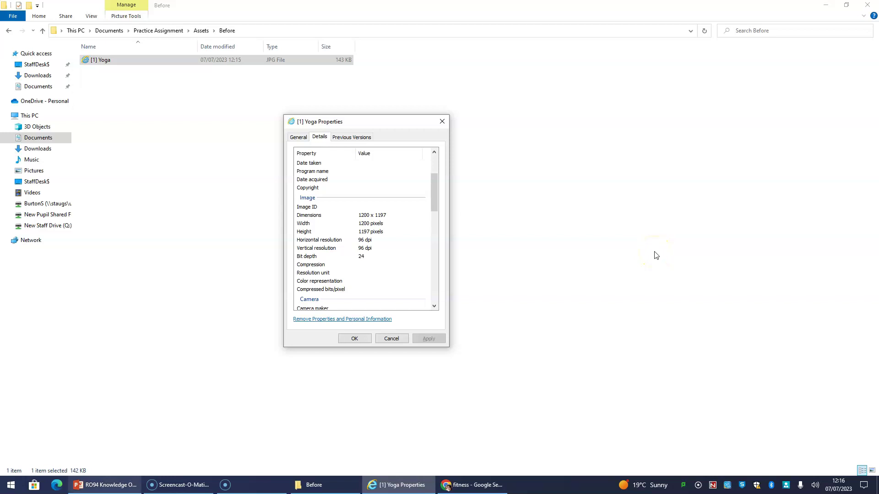
Paste the [1] Yoga properties screenshot onto slide 99 and move it left toward the Before column
{"action": "left_click", "coordinate": [109, 486]}
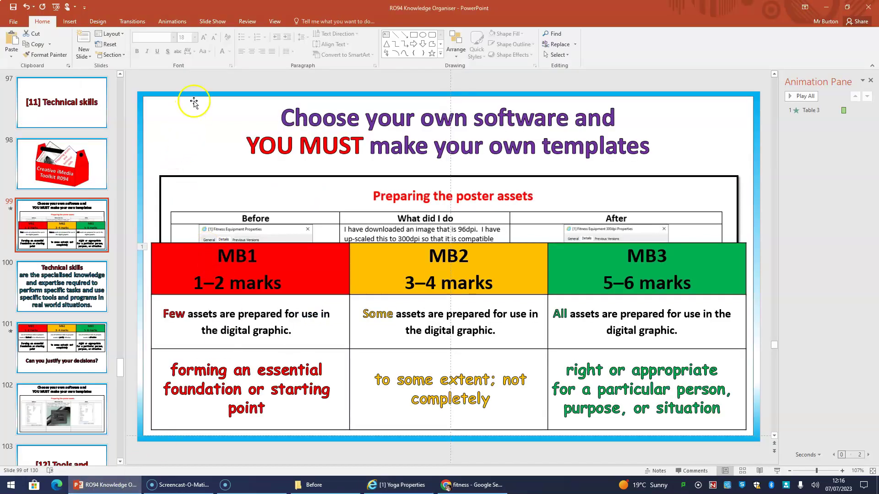
{"action": "right_click", "coordinate": [203, 80]}
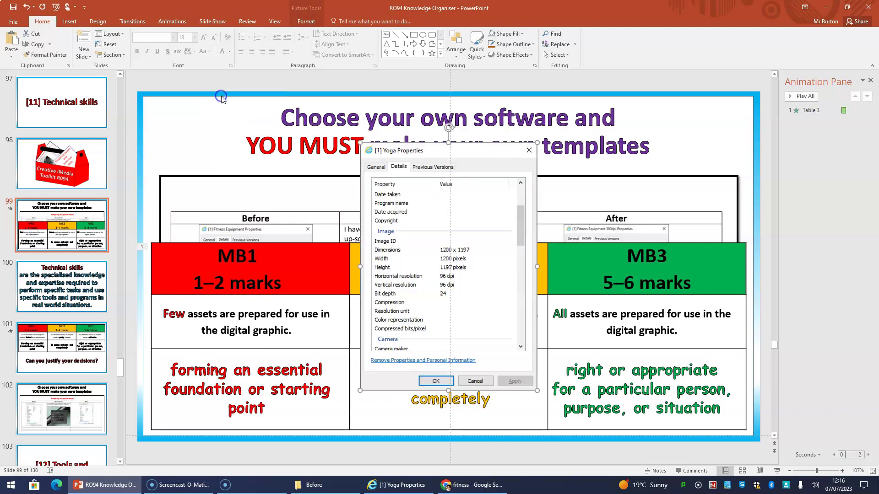
{"action": "left_click", "coordinate": [223, 98]}
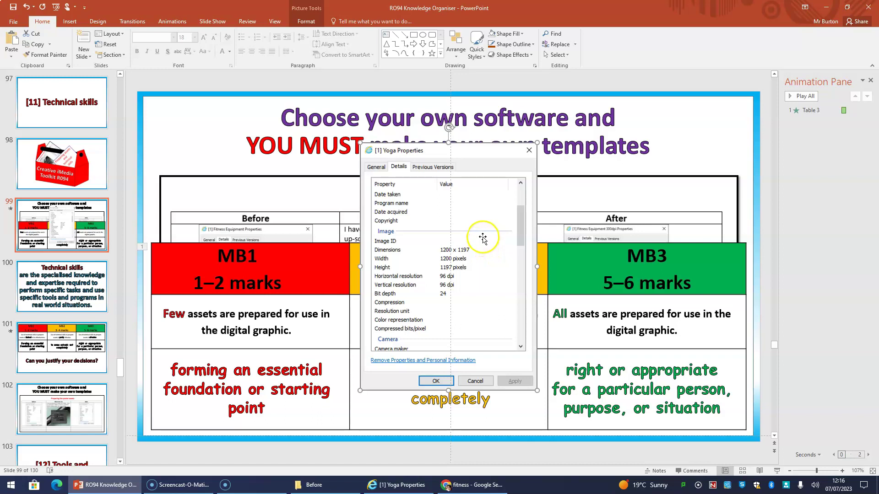
{"action": "left_click_drag", "start_coordinate": [483, 237], "coordinate": [293, 206]}
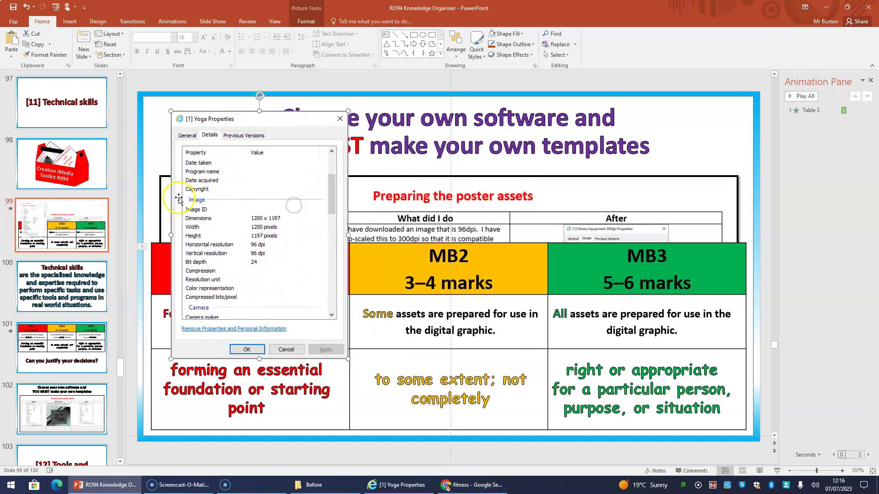
Add a new slide 100 and move the properties screenshot from slide 99 onto it
{"action": "left_click", "coordinate": [84, 40]}
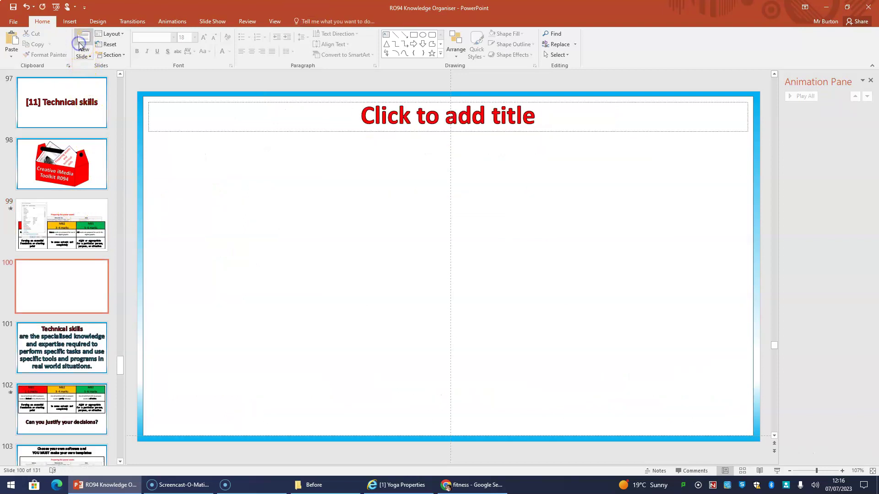
{"action": "left_click", "coordinate": [94, 215]}
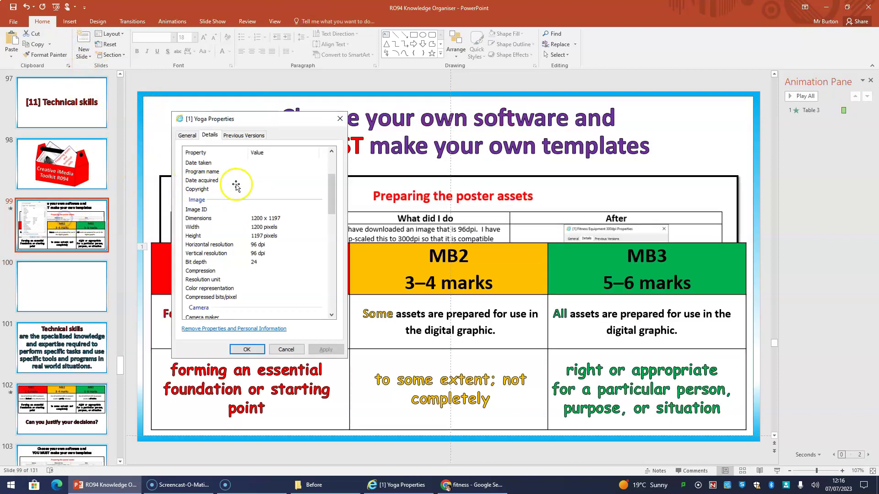
{"action": "right_click", "coordinate": [237, 184]}
{"action": "left_click", "coordinate": [254, 191]}
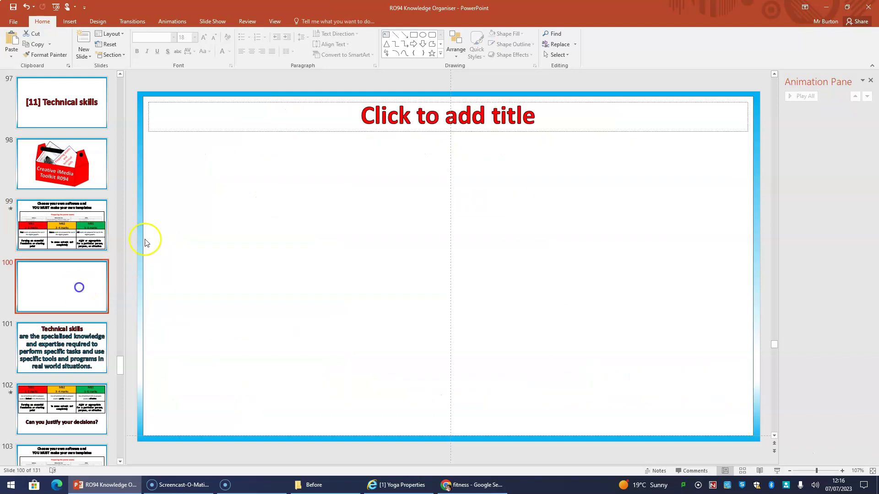
{"action": "right_click", "coordinate": [182, 164]}
{"action": "left_click", "coordinate": [205, 179]}
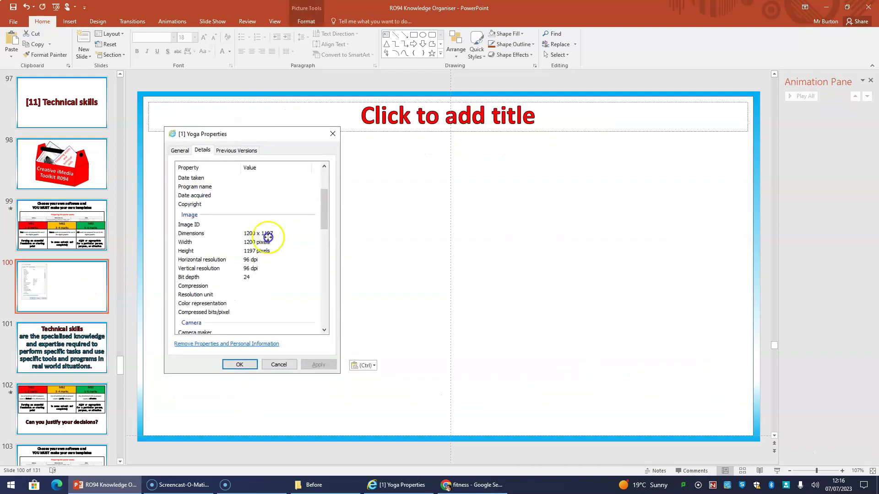
{"action": "left_click_drag", "start_coordinate": [264, 248], "coordinate": [265, 253]}
Title the slide 'Preparing asset [1] Yoga', correcting the misspelled 'Preaparing'
{"action": "left_click", "coordinate": [436, 112]}
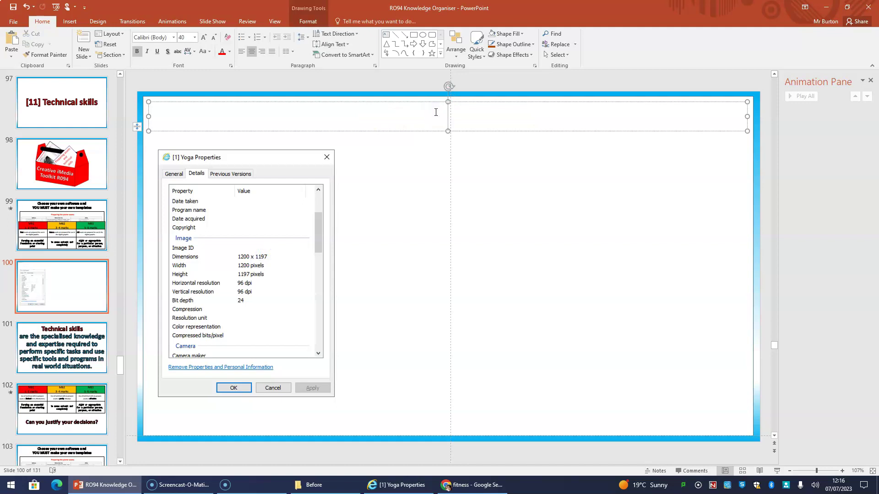
{"action": "type", "text": "Preapar"}
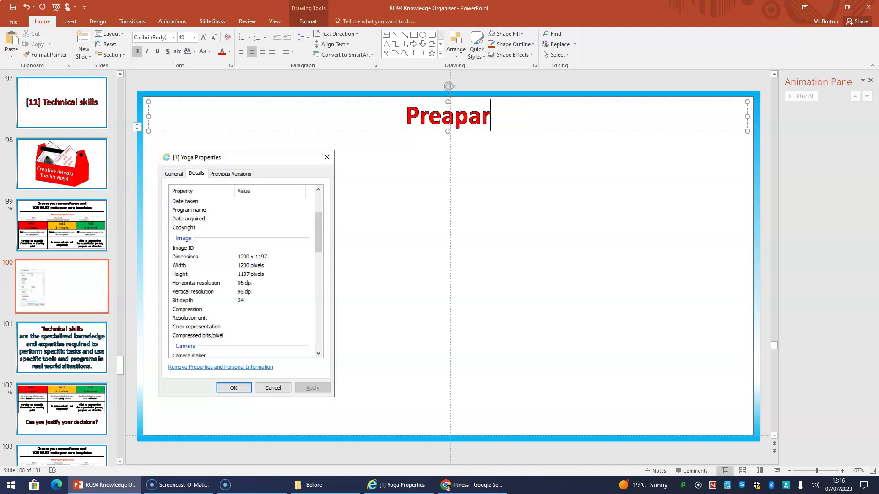
{"action": "type", "text": "ing asset"}
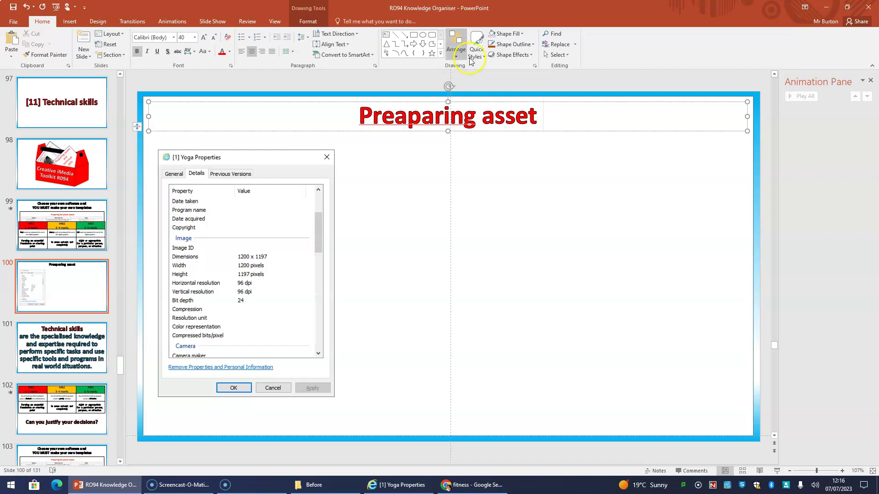
{"action": "right_click", "coordinate": [433, 118]}
{"action": "left_click", "coordinate": [438, 121]}
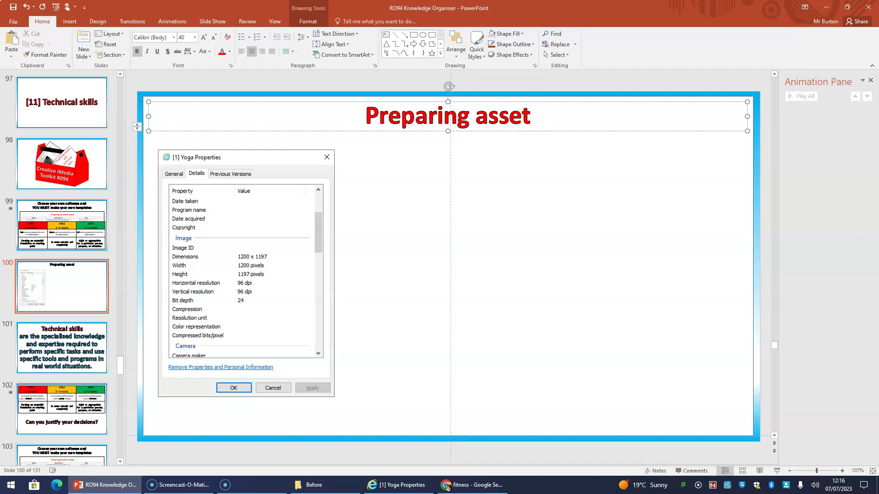
{"action": "type", "text": "[1] "}
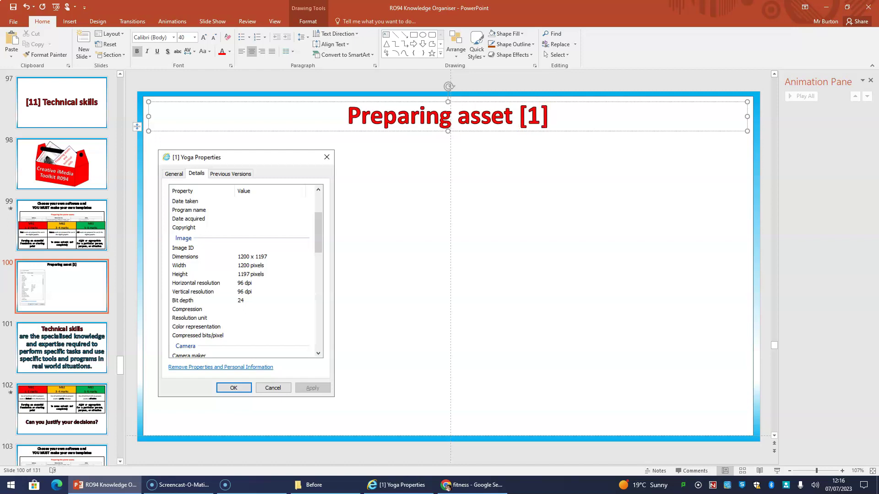
{"action": "type", "text": "Yoga"}
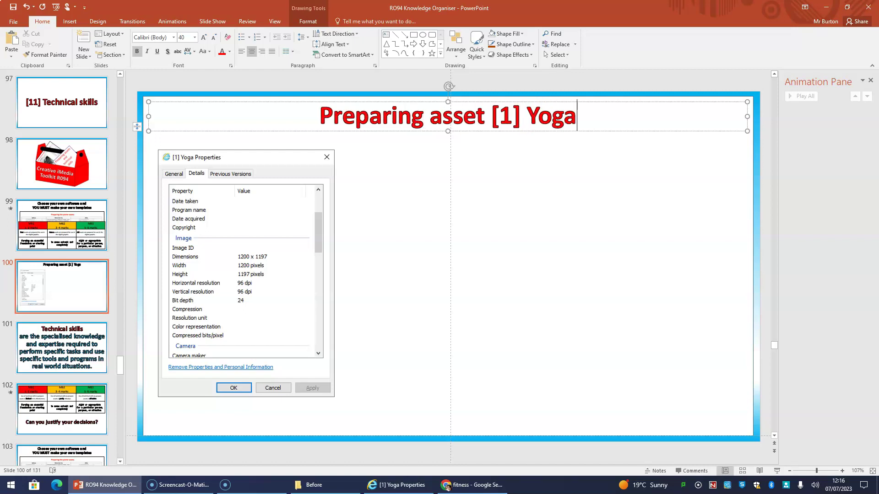
{"action": "left_click", "coordinate": [468, 210]}
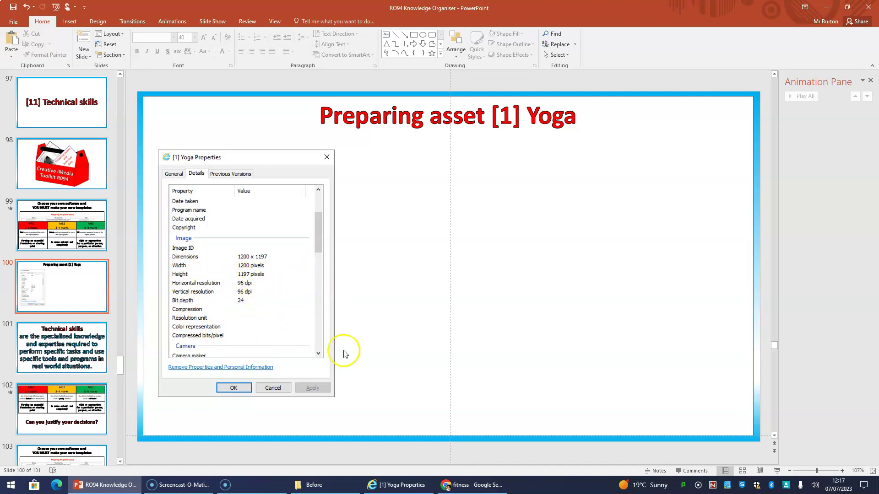
Drag [1] Yoga from the Before folder into Photopea's Chrome tab to open it
{"action": "left_click", "coordinate": [448, 483]}
{"action": "left_click", "coordinate": [168, 10]}
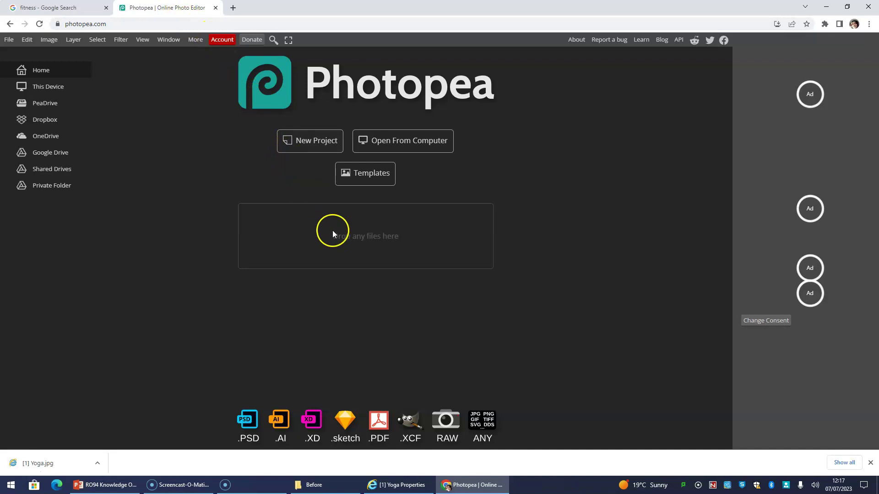
{"action": "left_click", "coordinate": [320, 485]}
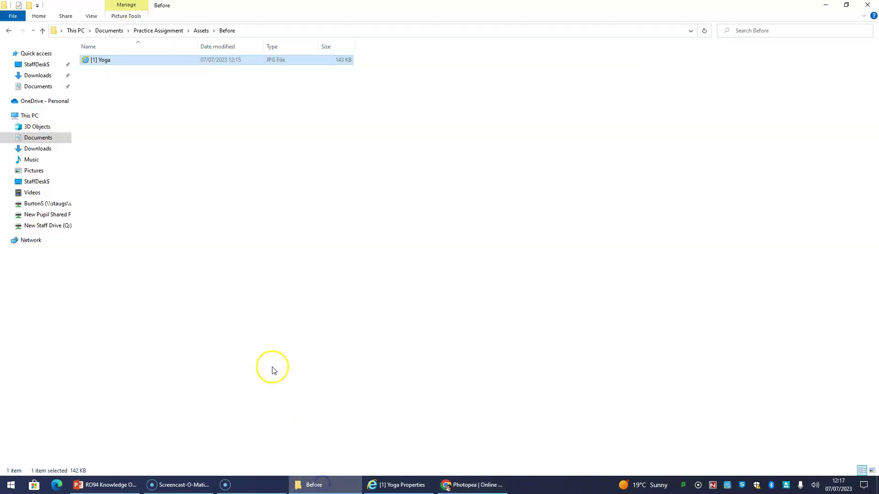
{"action": "left_click_drag", "start_coordinate": [102, 60], "coordinate": [341, 259]}
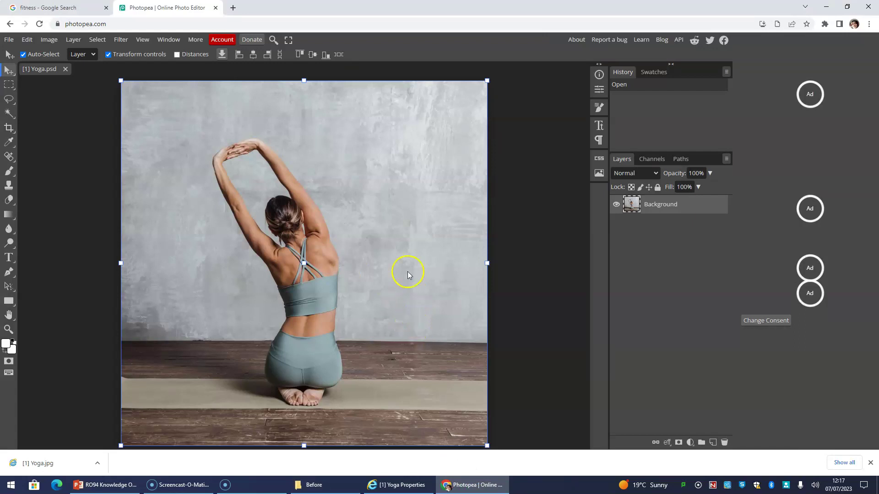
In Image Size, set the width to 5000 px, giving 4988 px height at 300 DPI
{"action": "left_click", "coordinate": [49, 40]}
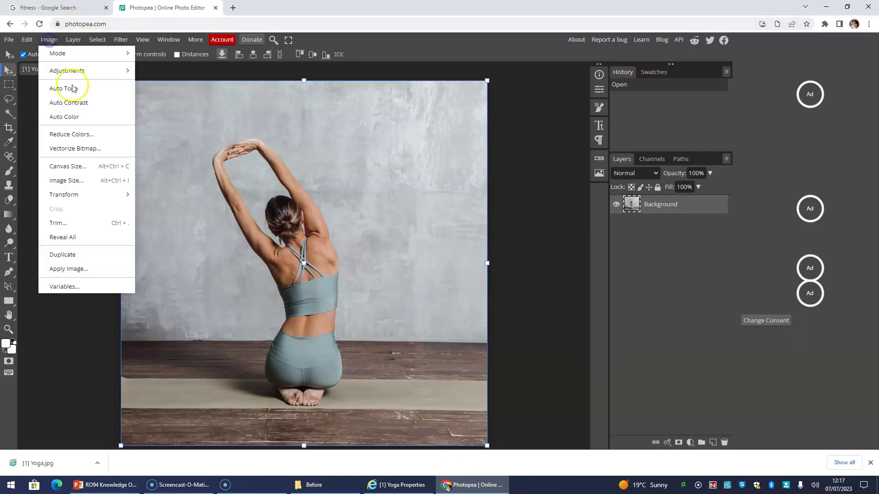
{"action": "left_click", "coordinate": [101, 181]}
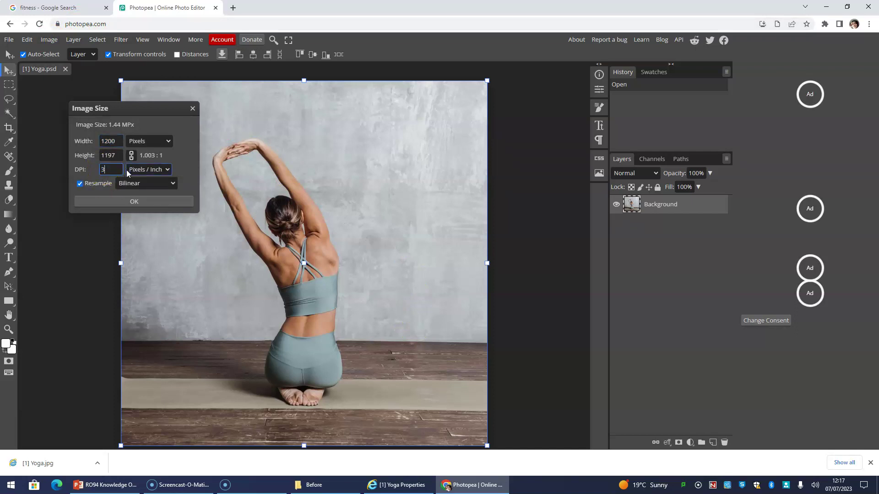
{"action": "double_click", "coordinate": [109, 141]}
{"action": "type", "text": "5000"}
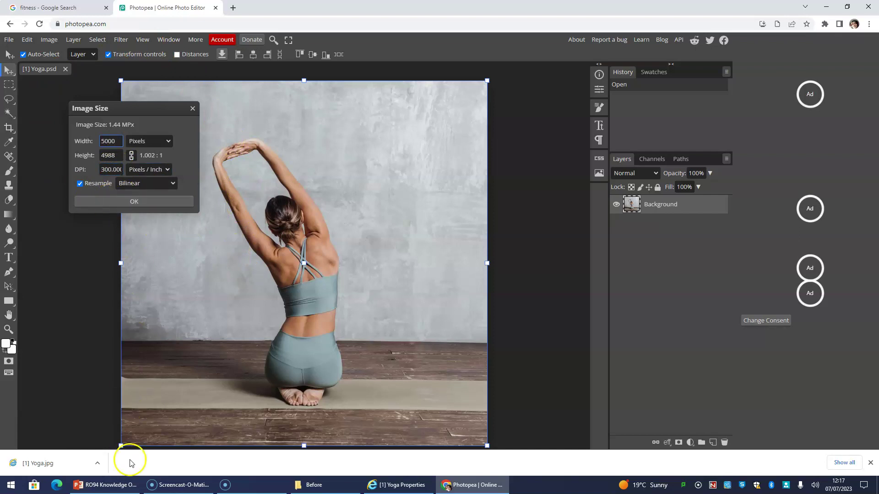
Clip Photopea's Image Size dialog onto the slide and resize the picture to 9.25 × 11.95 cm
{"action": "left_click", "coordinate": [123, 487]}
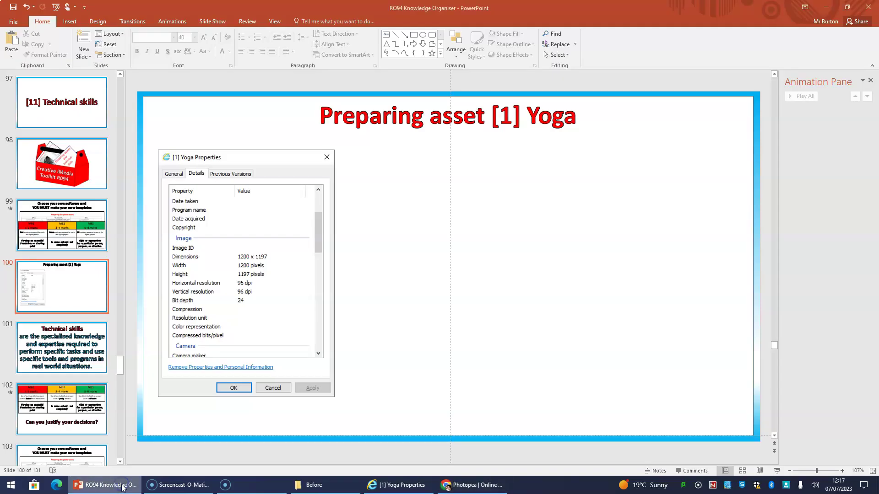
{"action": "left_click", "coordinate": [69, 23]}
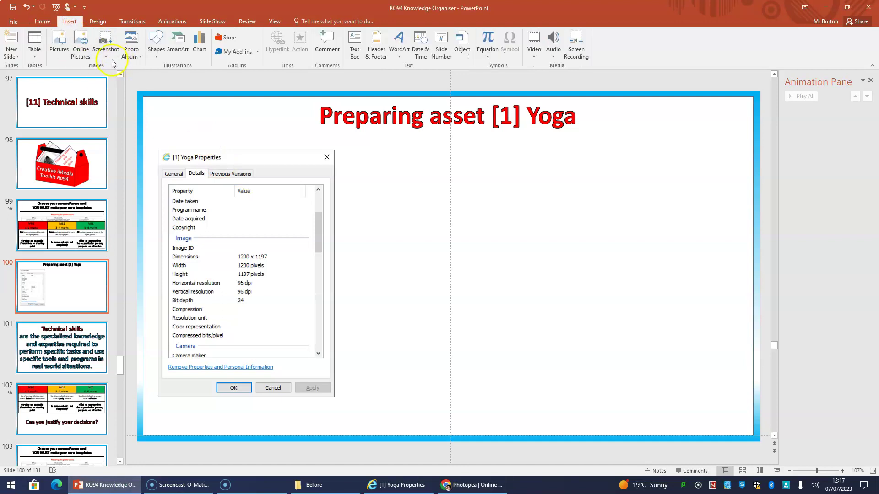
{"action": "left_click", "coordinate": [106, 50]}
{"action": "left_click", "coordinate": [125, 127]}
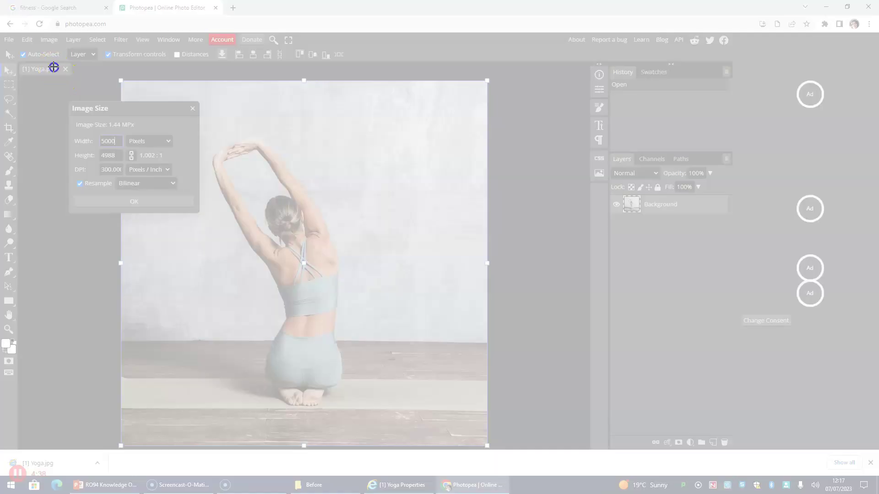
{"action": "left_click_drag", "start_coordinate": [54, 67], "coordinate": [323, 277]}
{"action": "left_click_drag", "start_coordinate": [308, 158], "coordinate": [380, 203]}
{"action": "left_click_drag", "start_coordinate": [410, 237], "coordinate": [385, 224]}
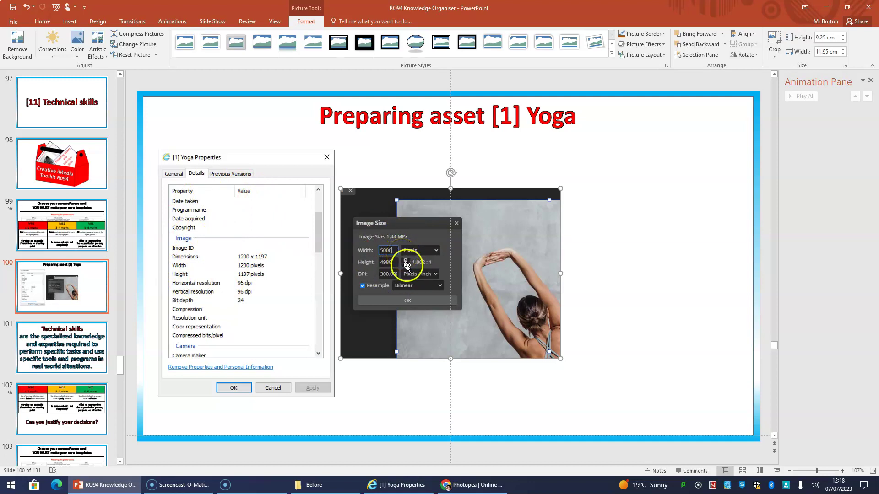
{"action": "left_click", "coordinate": [472, 485]}
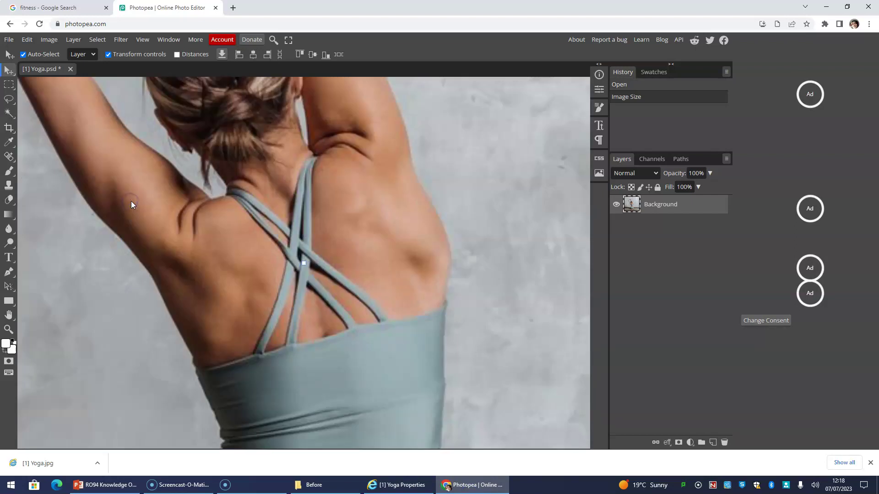
Export the upscaled image from Photopea as the JPG '[1] Yoga 300dpi.jpg'
{"action": "left_click", "coordinate": [8, 40]}
{"action": "mouse_move", "coordinate": [64, 173]}
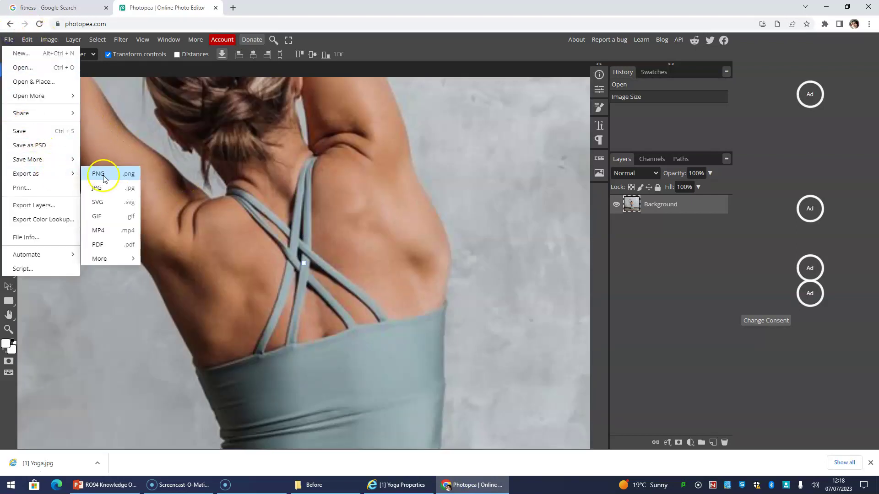
{"action": "left_click", "coordinate": [121, 193]}
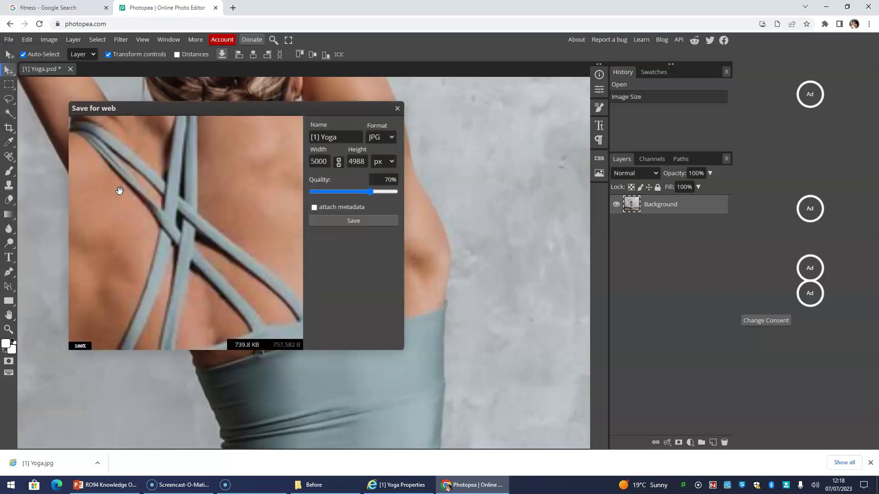
{"action": "left_click", "coordinate": [334, 137]}
{"action": "type", "text": "300dpi"}
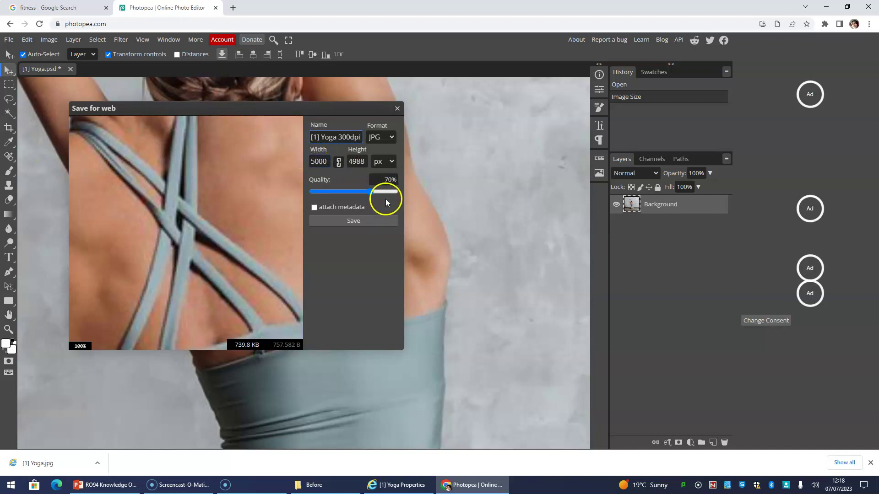
{"action": "left_click", "coordinate": [354, 221]}
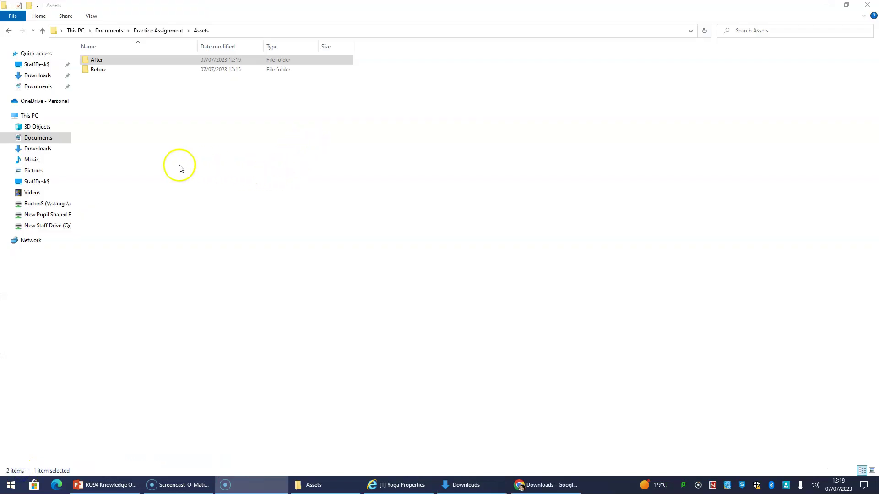
Reopen and then close the original [1] Yoga file's properties in the Before folder
{"action": "double_click", "coordinate": [109, 70]}
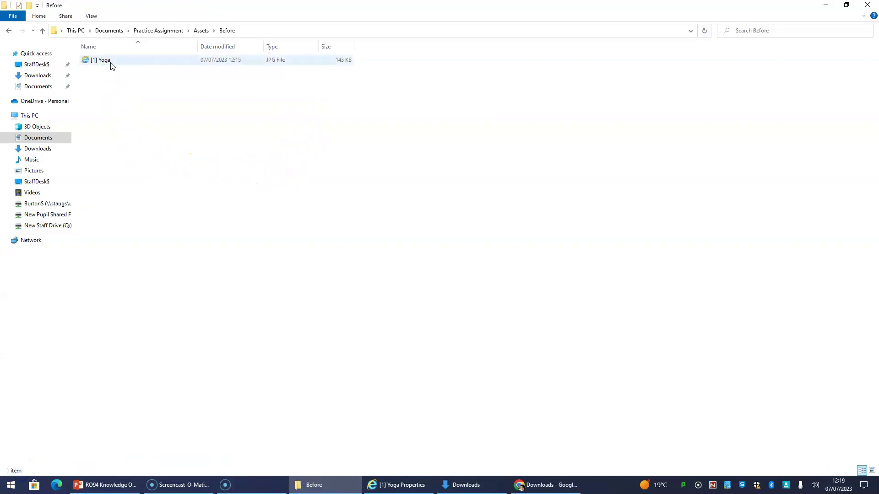
{"action": "right_click", "coordinate": [108, 61]}
{"action": "left_click", "coordinate": [89, 278]}
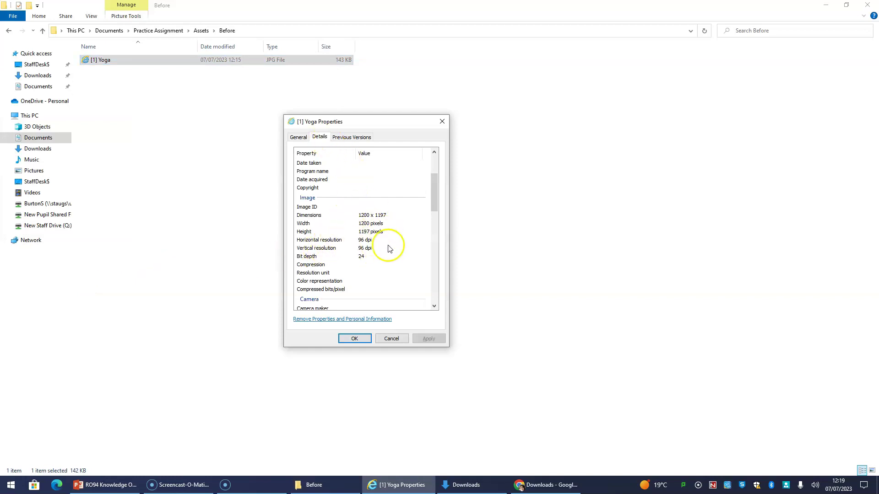
{"action": "left_click", "coordinate": [389, 339]}
Show the Properties details of '[1] Yoga 300dpi' in After: 5000 x 4988 pixels, 300 dpi
{"action": "left_click", "coordinate": [8, 31]}
{"action": "double_click", "coordinate": [99, 64]}
{"action": "left_click", "coordinate": [111, 61]}
{"action": "right_click", "coordinate": [112, 62]}
{"action": "left_click", "coordinate": [28, 279]}
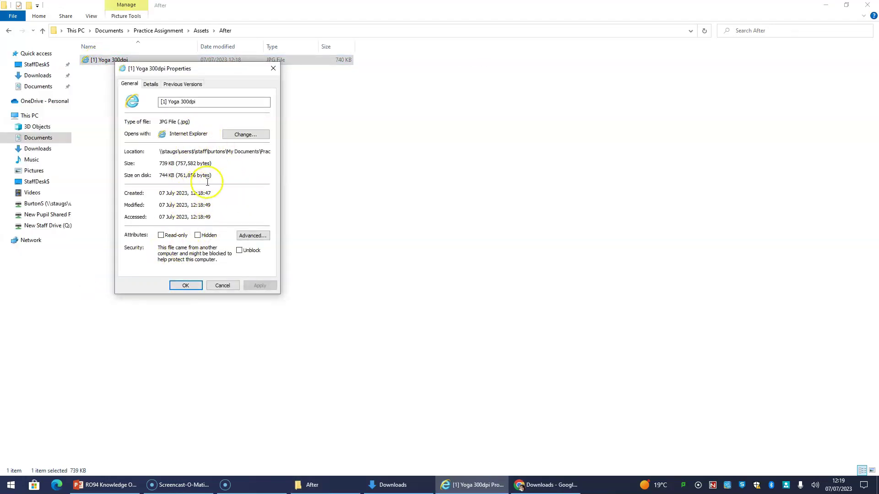
{"action": "left_click", "coordinate": [223, 286]}
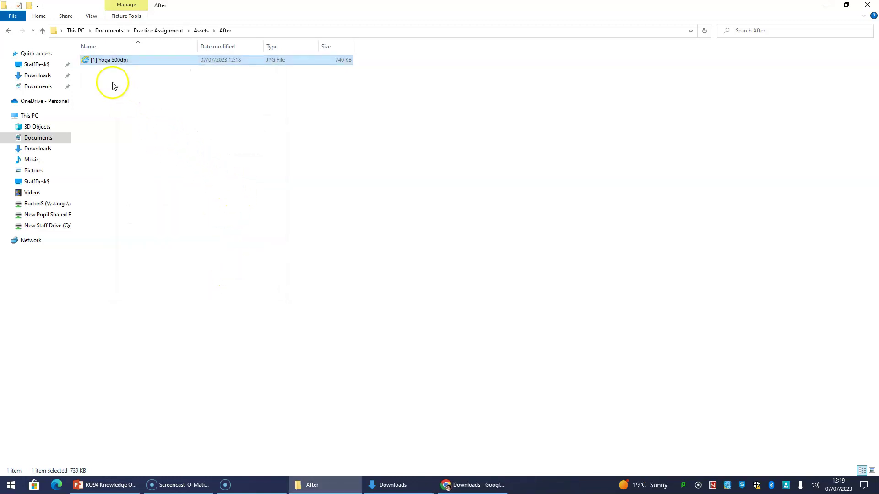
{"action": "right_click", "coordinate": [114, 64]}
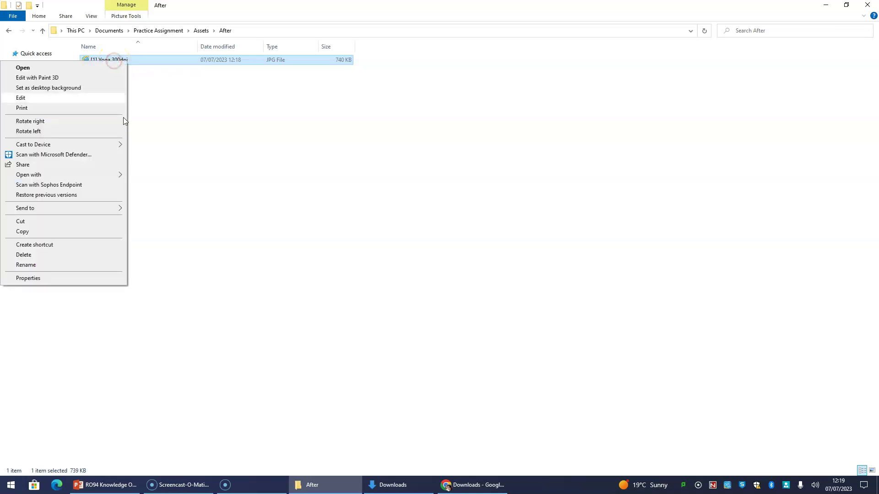
{"action": "left_click", "coordinate": [99, 281]}
{"action": "left_click_drag", "start_coordinate": [233, 68], "coordinate": [382, 123]}
{"action": "left_click", "coordinate": [304, 138]}
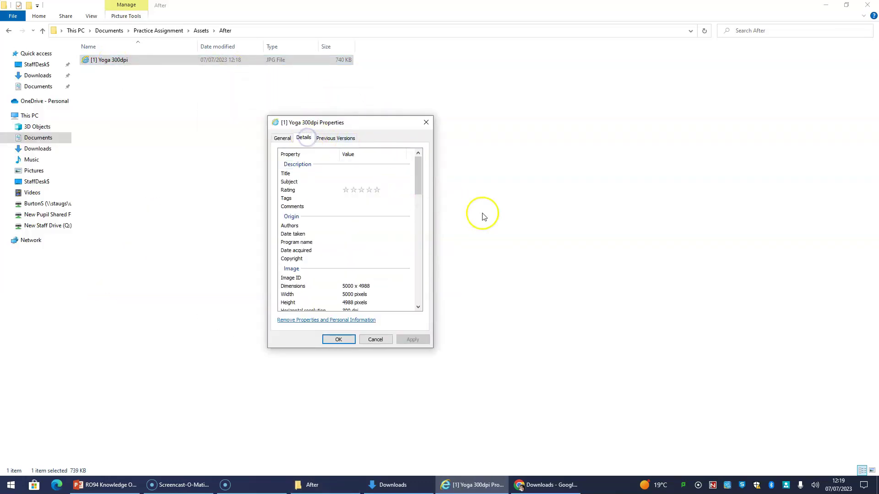
{"action": "scroll", "coordinate": [409, 241], "scroll_direction": "down", "scroll_amount": 2}
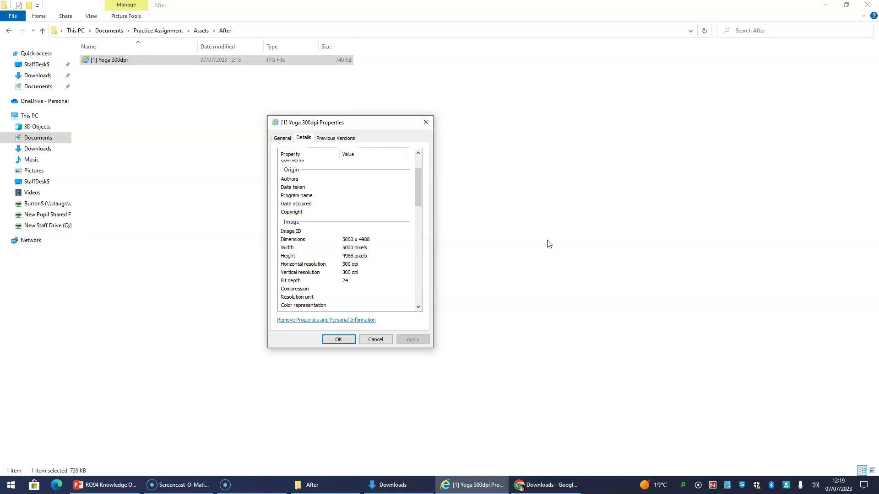
Paste the 300dpi properties screenshot as a picture right of the yoga photo, then view slide 101
{"action": "left_click", "coordinate": [122, 485]}
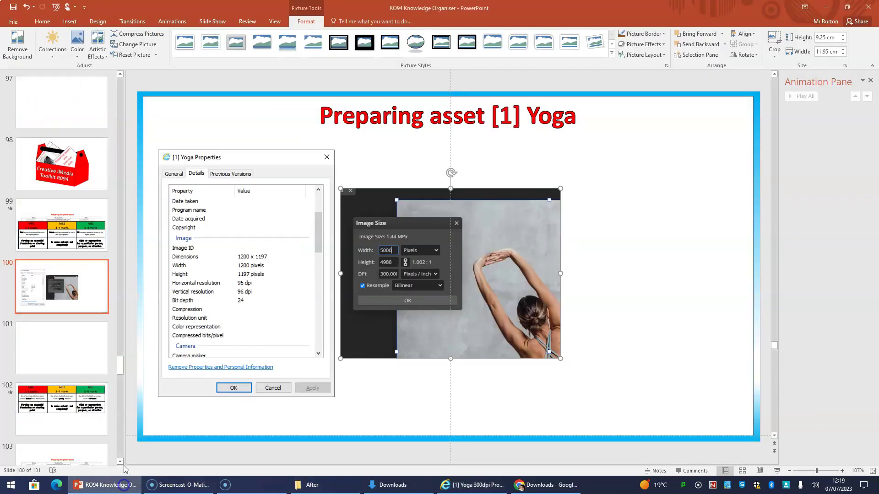
{"action": "right_click", "coordinate": [165, 78]}
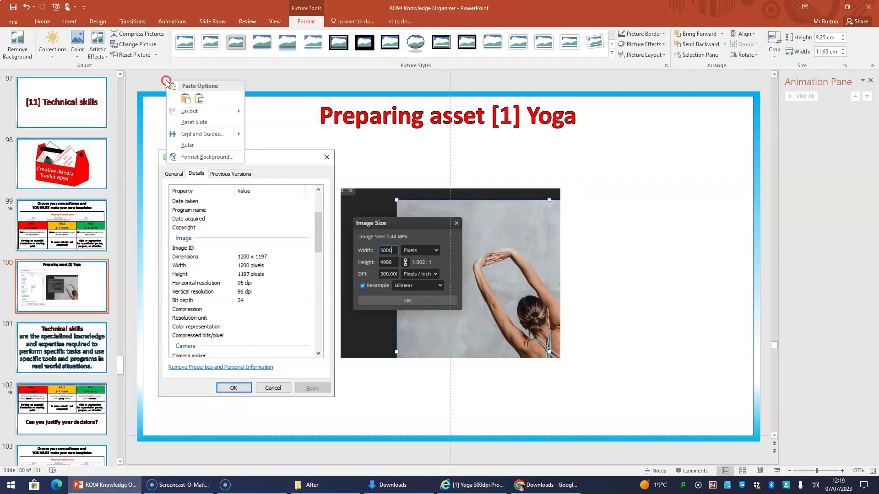
{"action": "left_click", "coordinate": [196, 100]}
{"action": "left_click_drag", "start_coordinate": [413, 231], "coordinate": [623, 251]}
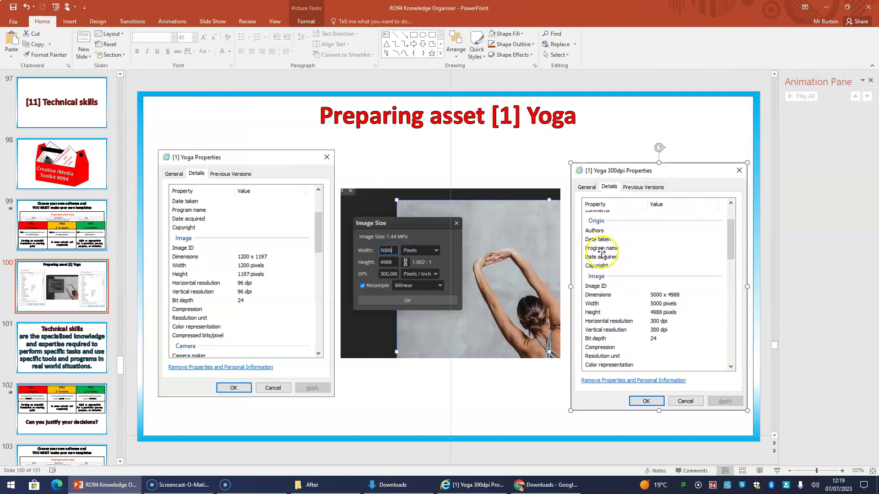
{"action": "left_click", "coordinate": [73, 345]}
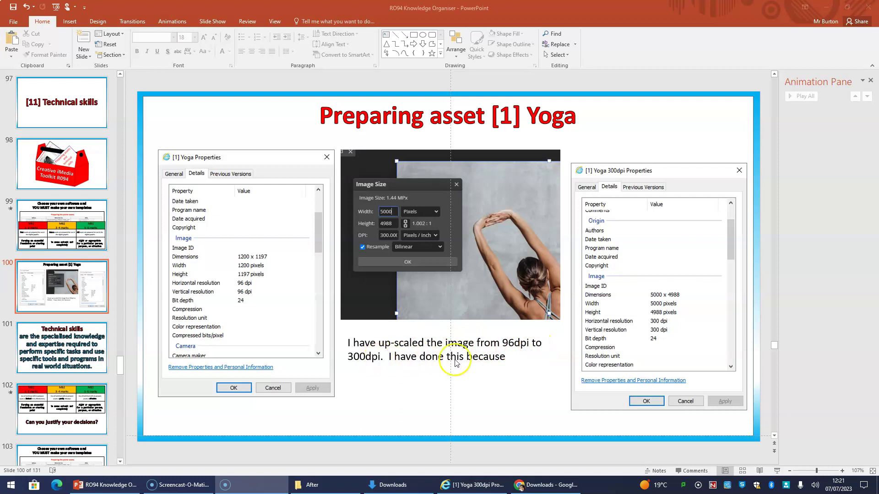
Continue the note after 'because': the poster started as print quality at 300dpi, so imported assets must be 300dpi
{"action": "left_click", "coordinate": [502, 357]}
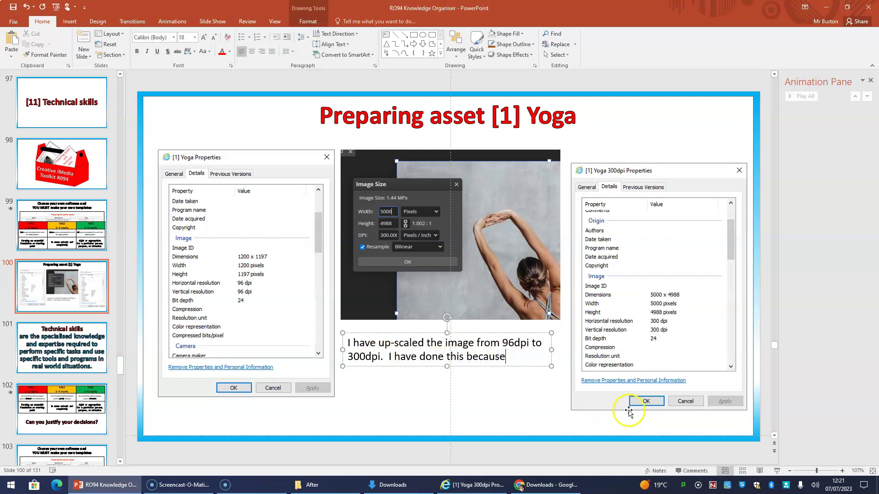
{"action": "type", "text": "the poset"}
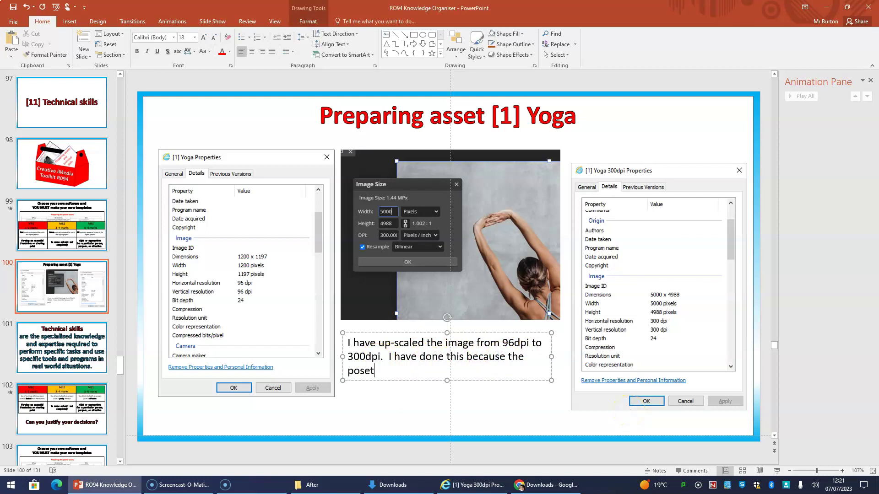
{"action": "key", "text": "BackSpace"}
{"action": "key", "text": "BackSpace"}
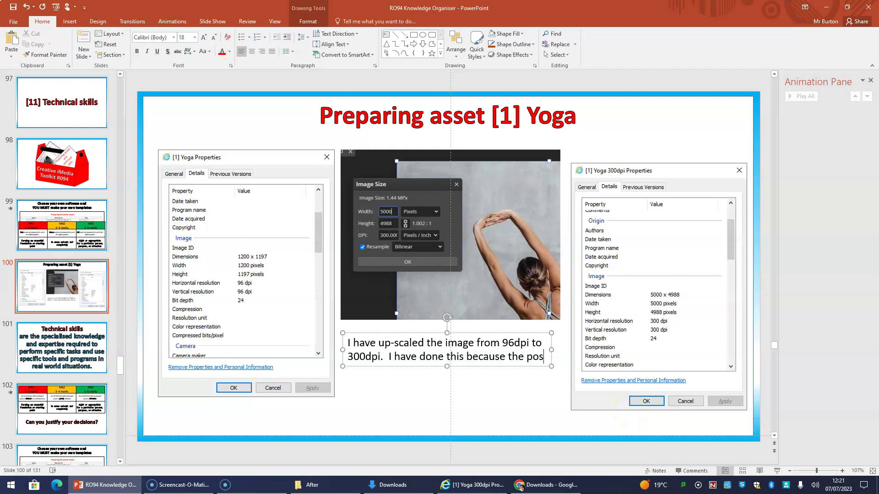
{"action": "type", "text": "ter st"}
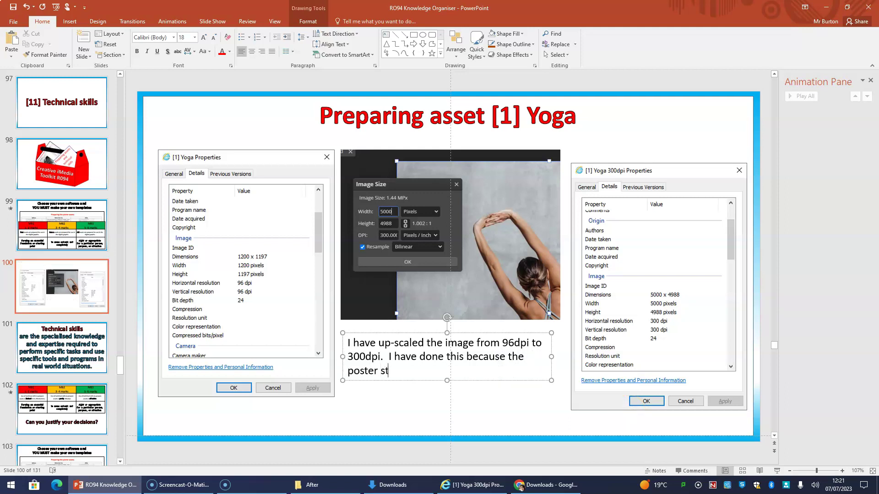
{"action": "type", "text": "arted as"}
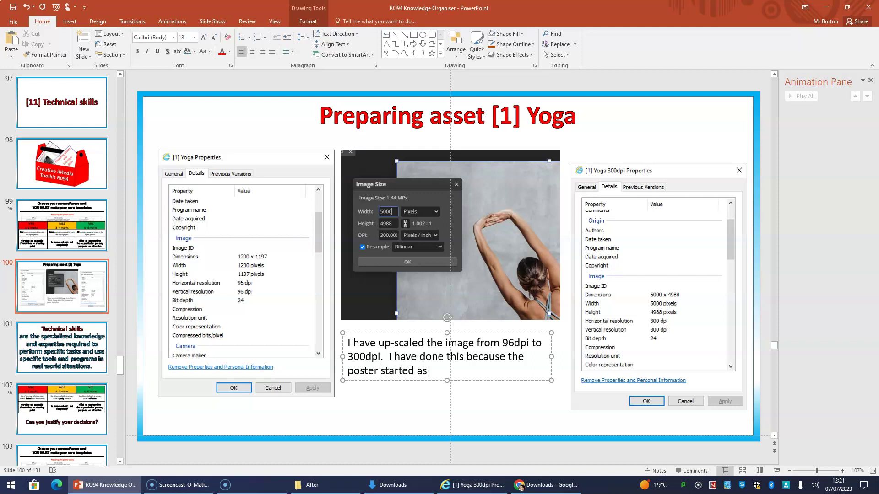
{"action": "type", "text": " print qu"}
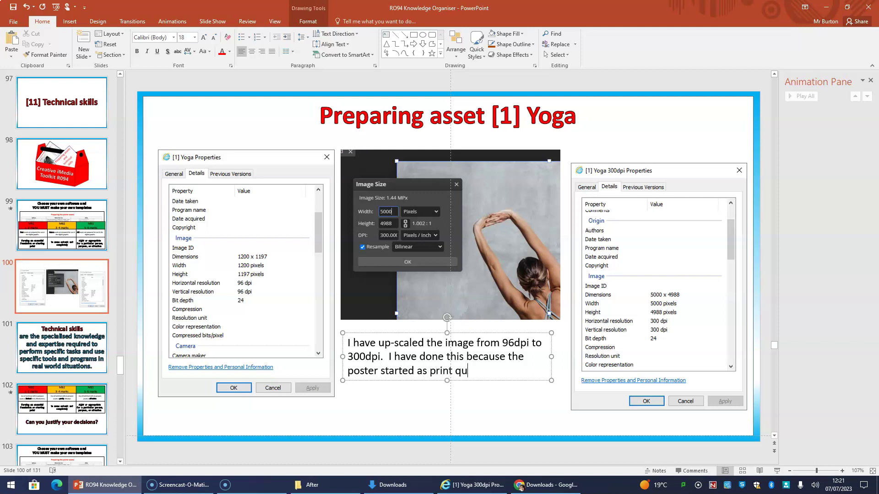
{"action": "type", "text": "ality a"}
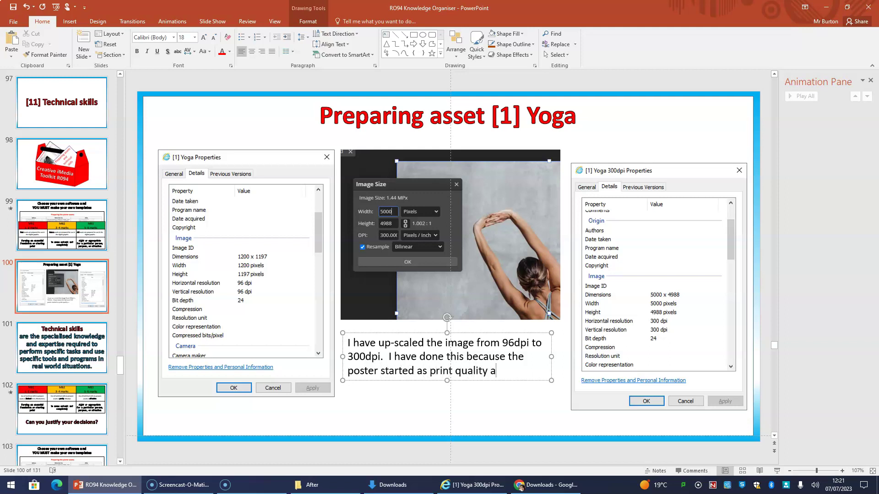
{"action": "type", "text": "t 300dpi."}
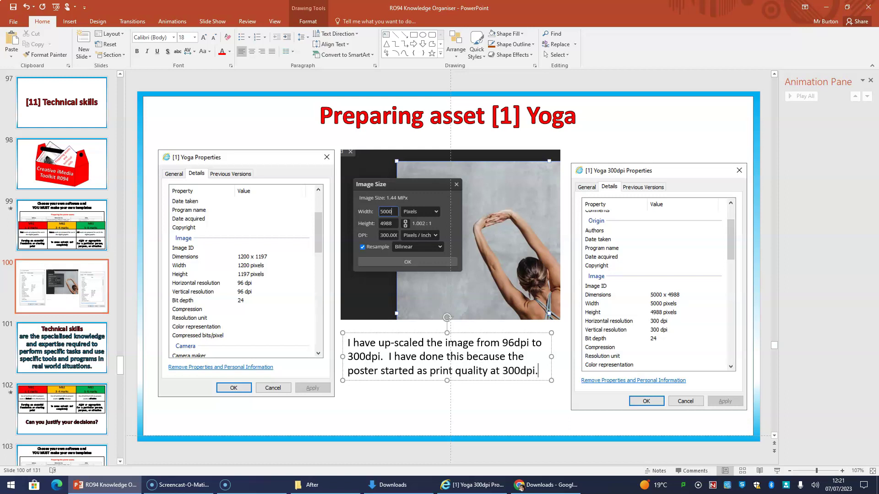
{"action": "type", "text": "  There"}
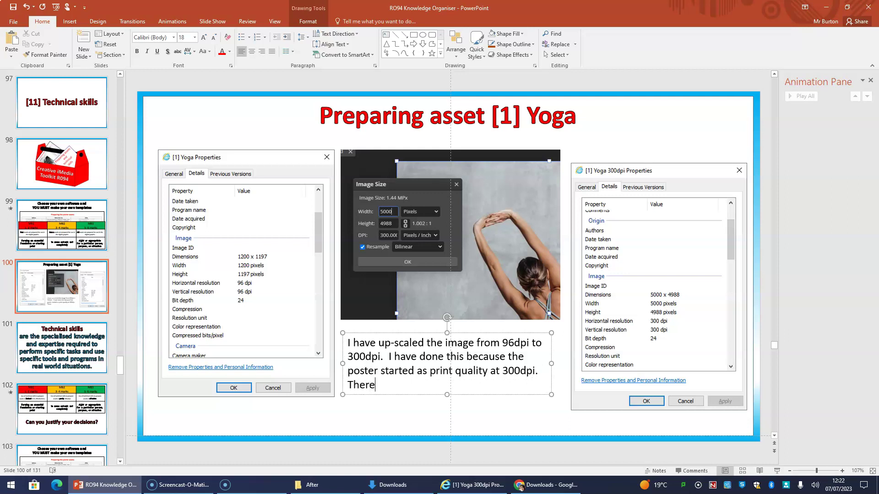
{"action": "type", "text": "fore, all imported "}
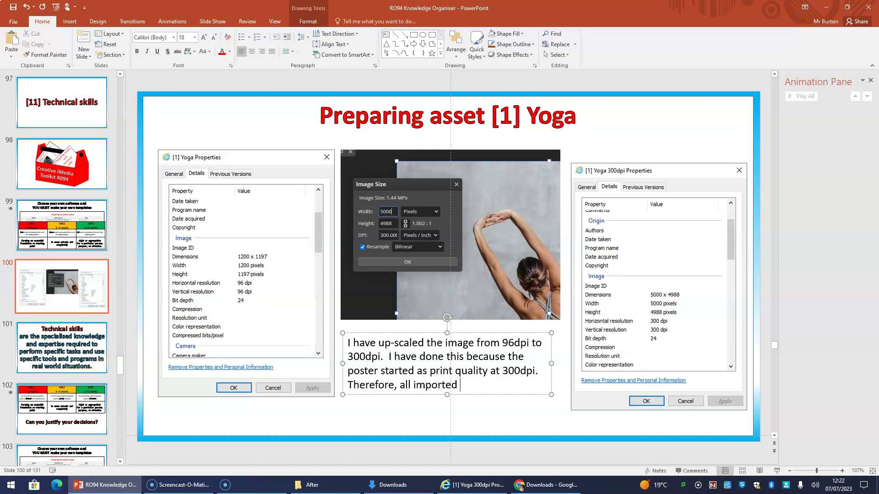
{"action": "type", "text": "assets "}
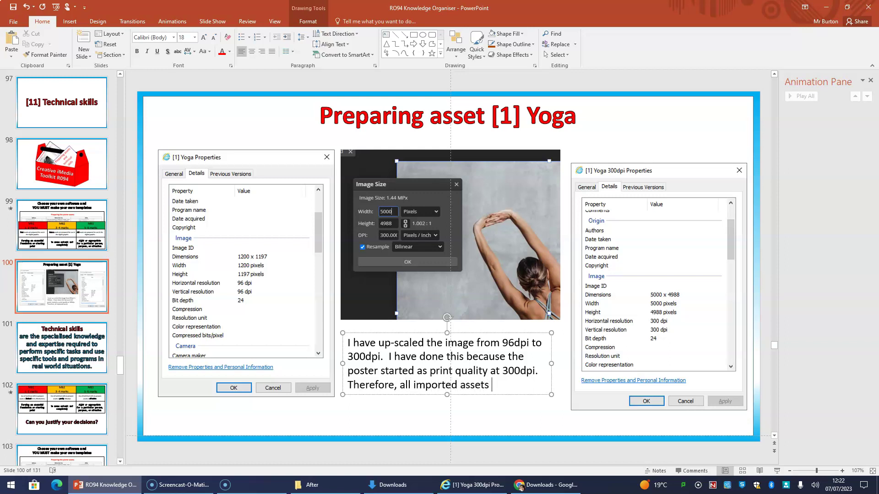
{"action": "type", "text": "must "}
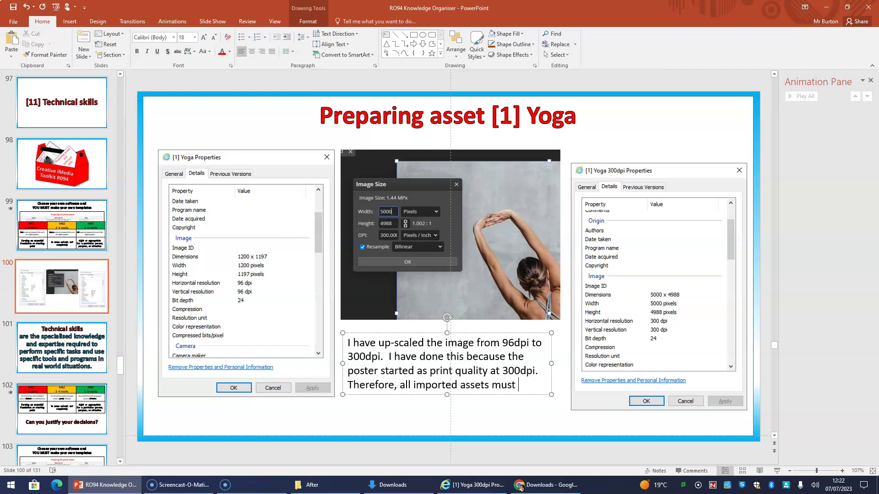
{"action": "type", "text": "be 300dp"}
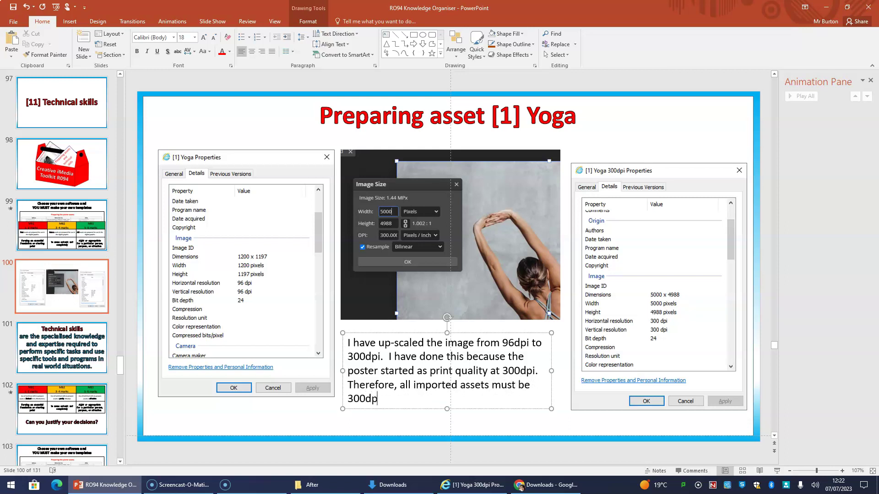
{"action": "type", "text": "i or the poster w"}
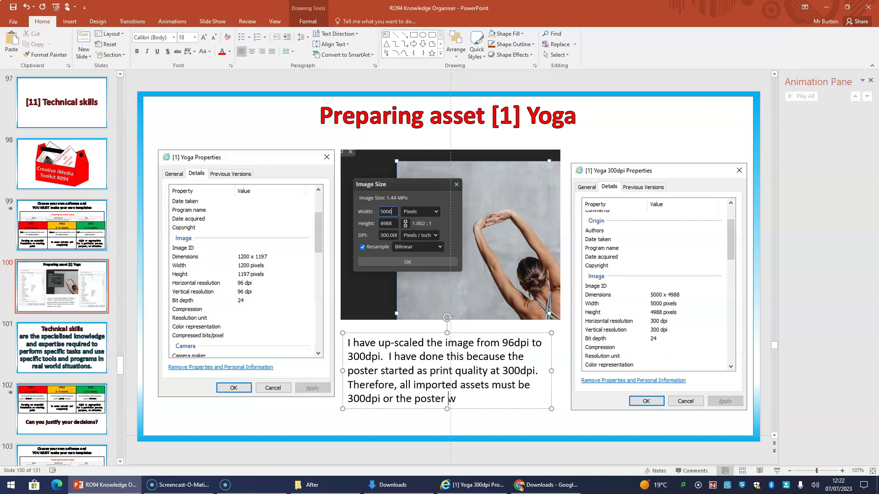
{"action": "type", "text": "ill lose q"}
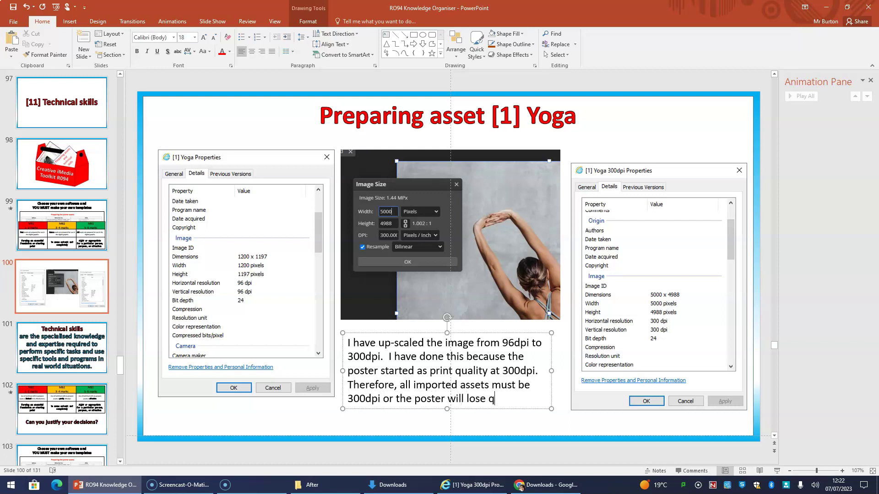
{"action": "type", "text": "uality"}
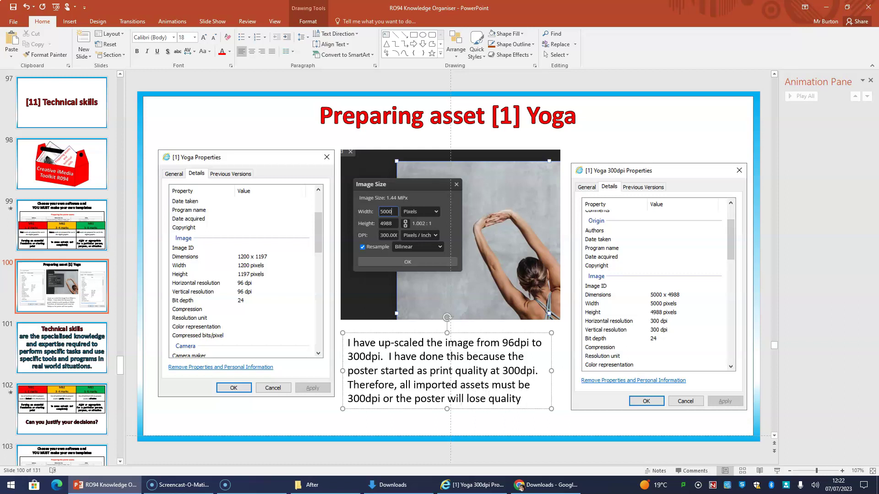
{"action": "type", "text": "."}
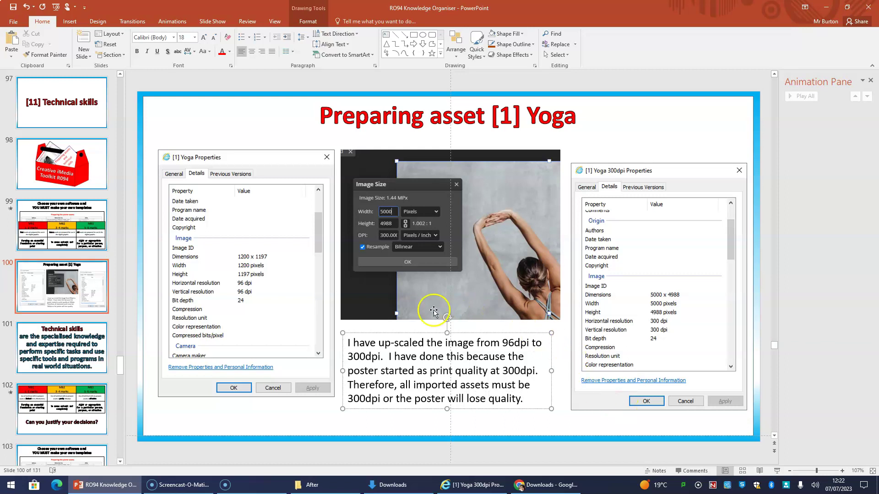